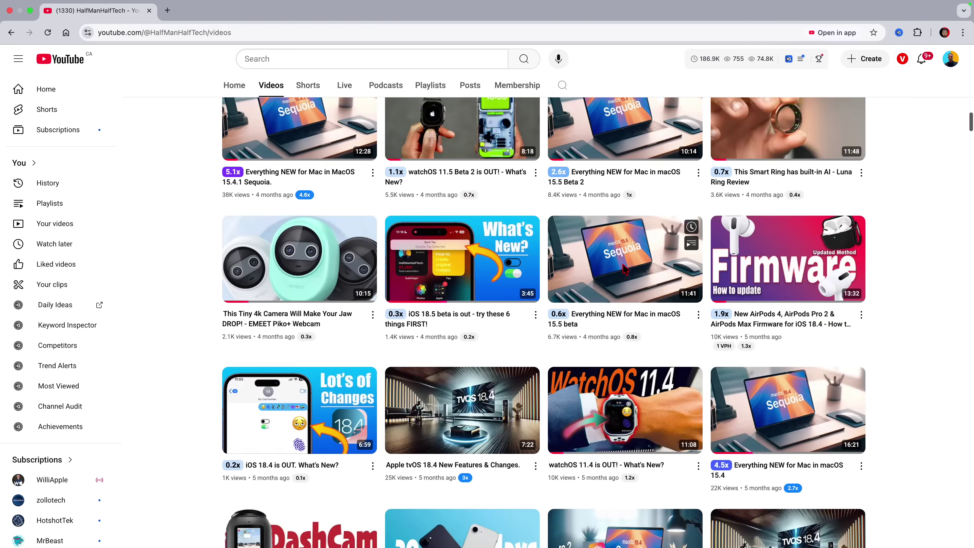
scroll(625, 270, up, 15)
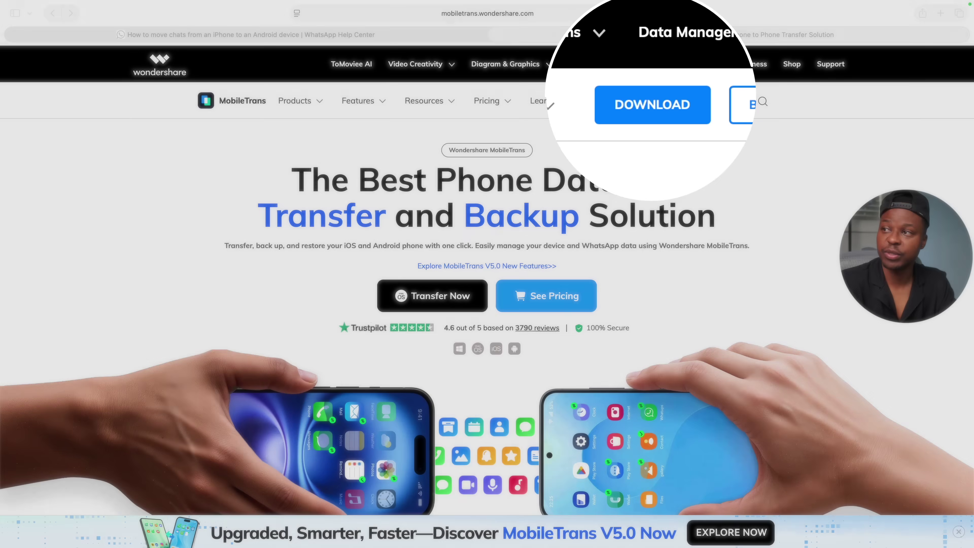
Download the MobileTrans installer in Safari, install it from the .dmg and launch MobileTrans
click(646, 102)
click(576, 306)
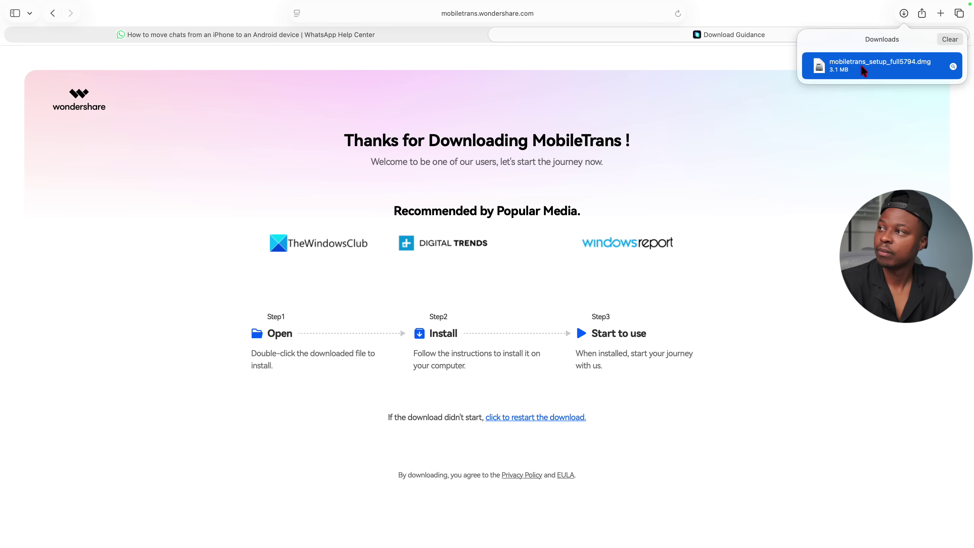
double_click(861, 66)
click(617, 392)
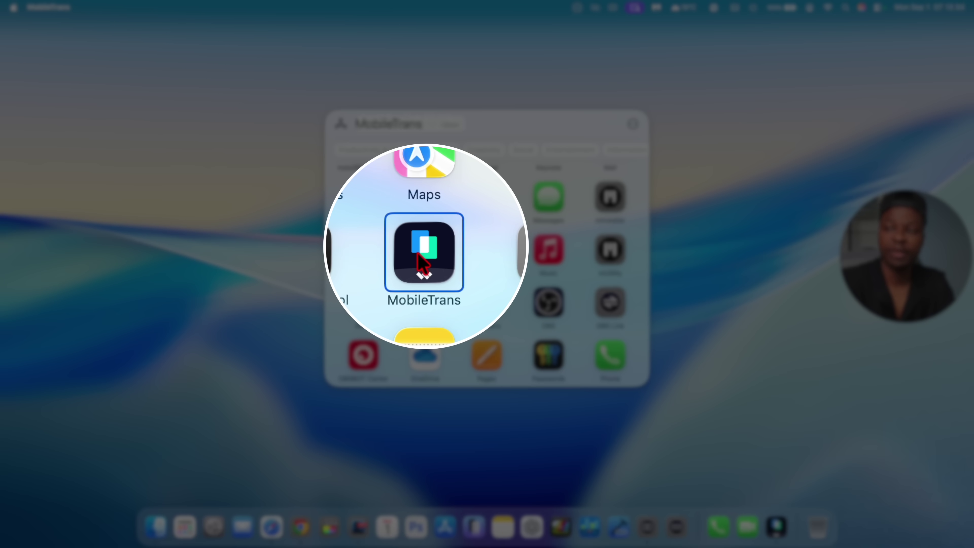
double_click(422, 262)
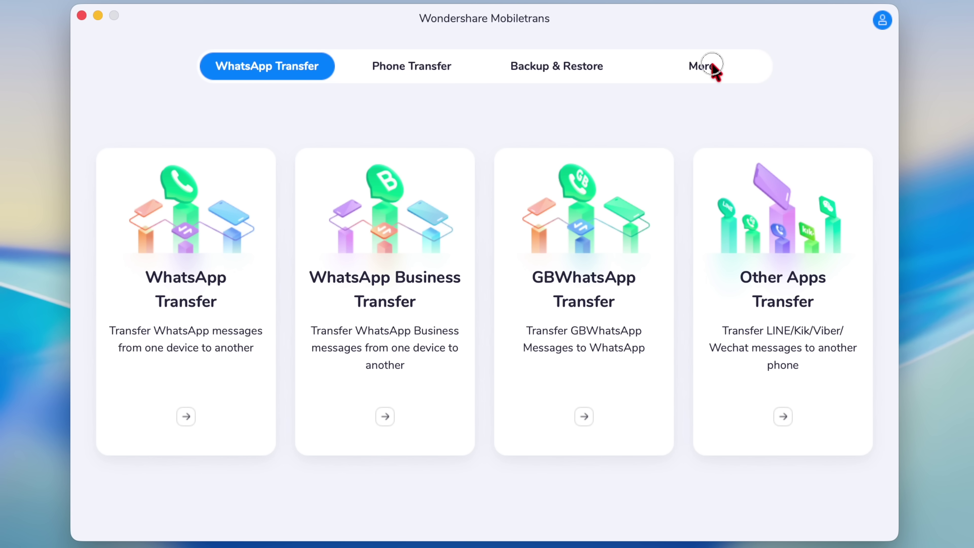
Glance at the More tools, then open the phone-to-phone WhatsApp Transfer card
click(711, 67)
click(261, 54)
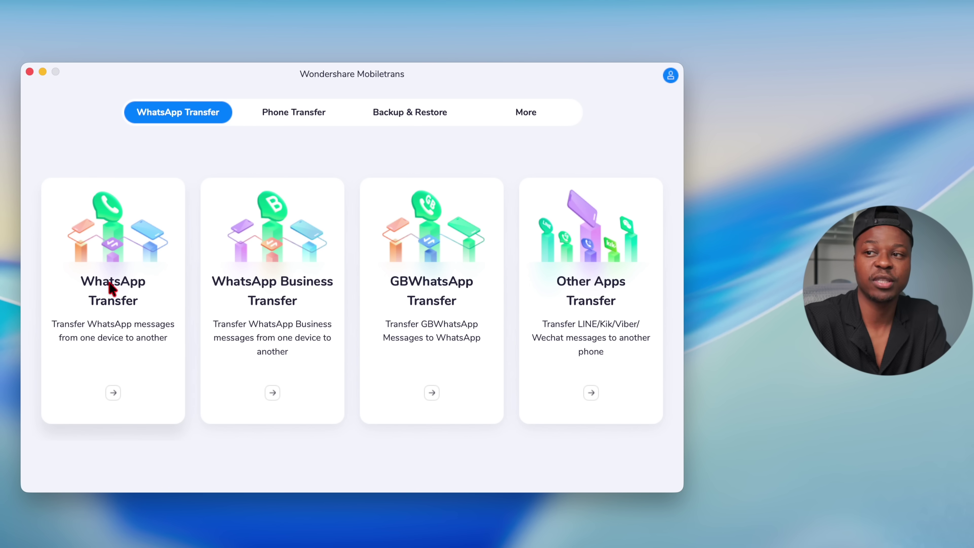
click(111, 288)
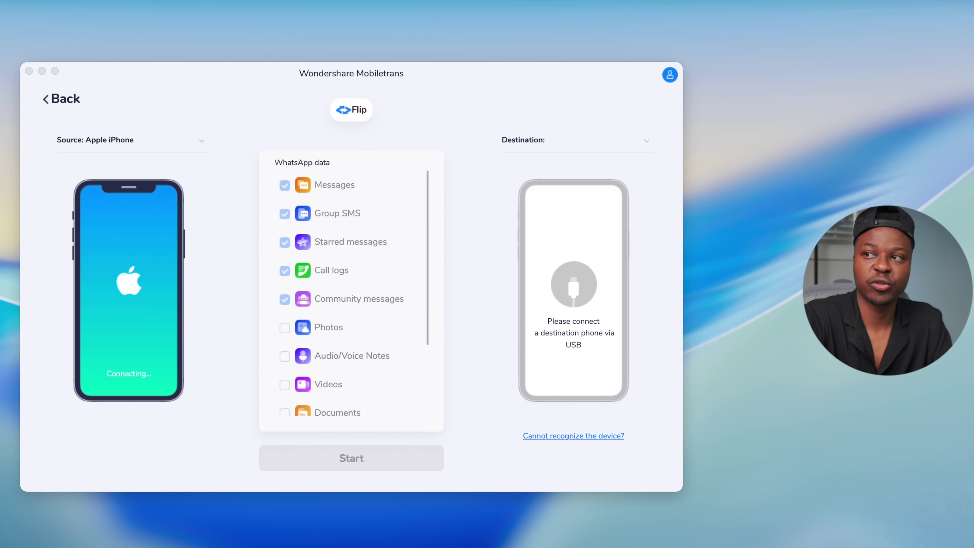
Connect both phones and allow USB debugging on the Samsung SM-A515W
click(140, 237)
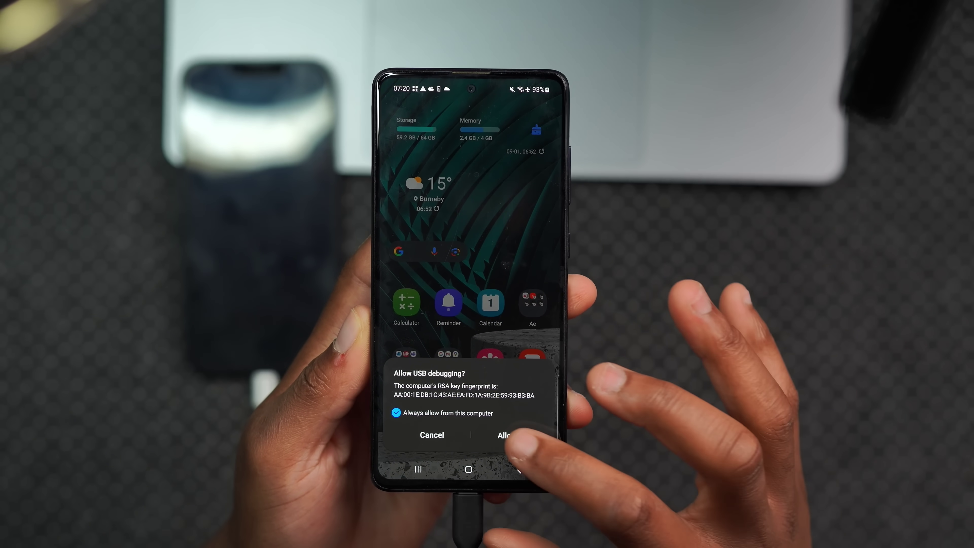
click(508, 440)
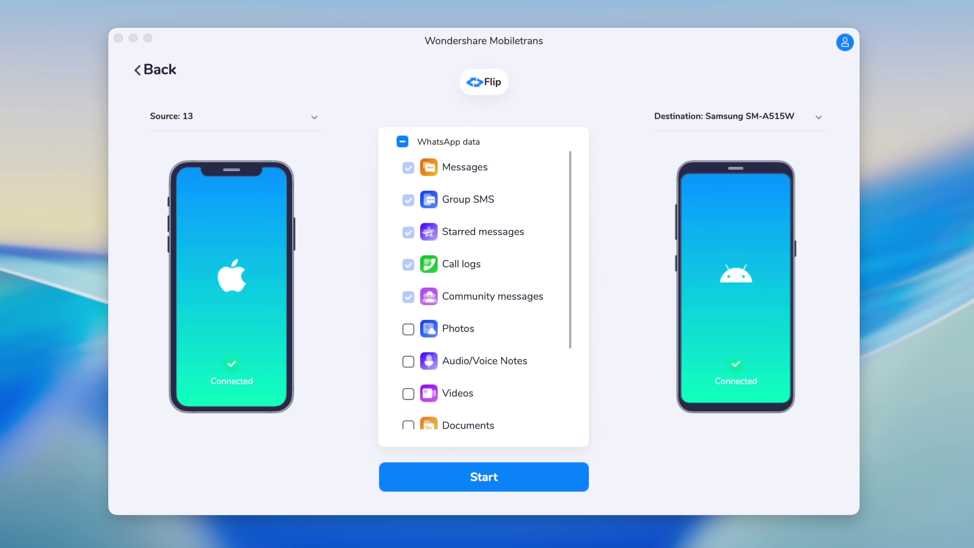
Flip source and destination twice so the iPhone stays the source
click(196, 277)
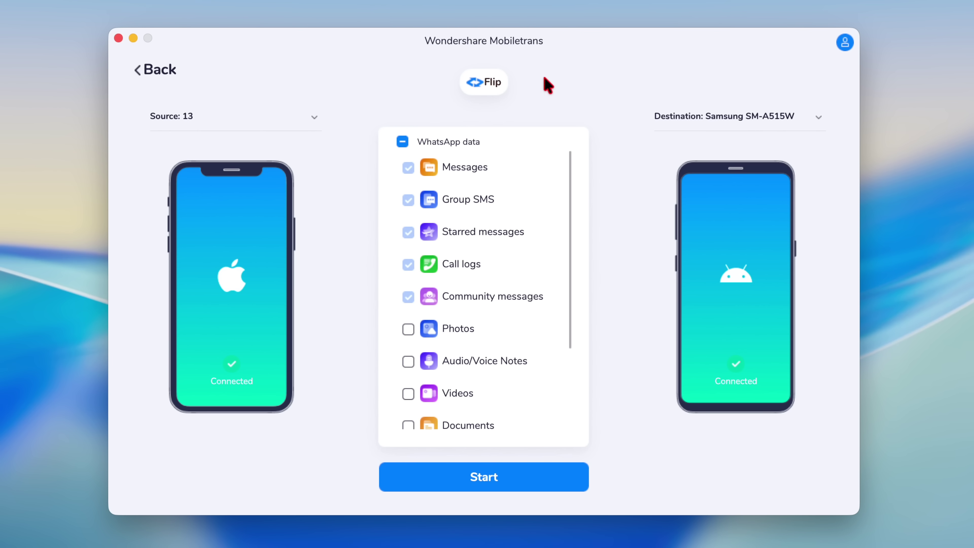
click(495, 89)
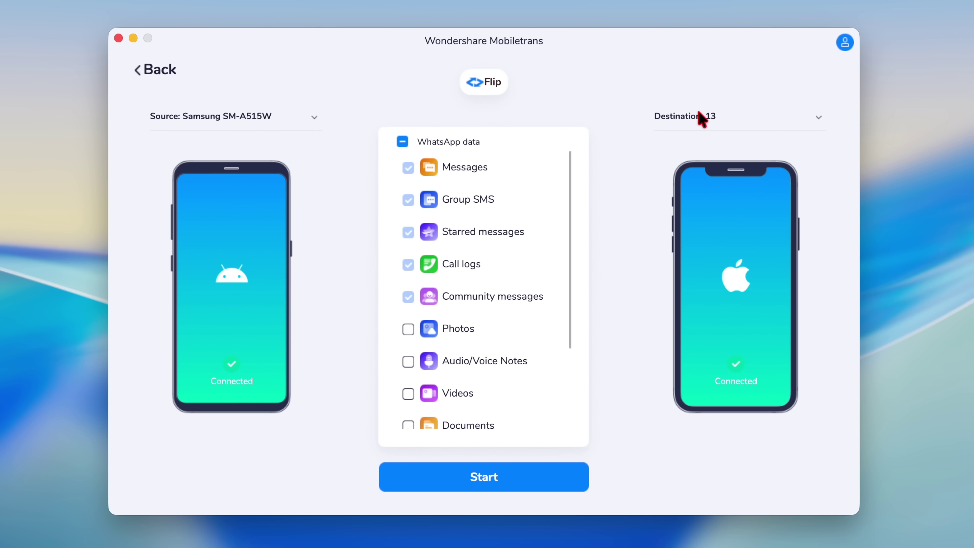
click(496, 92)
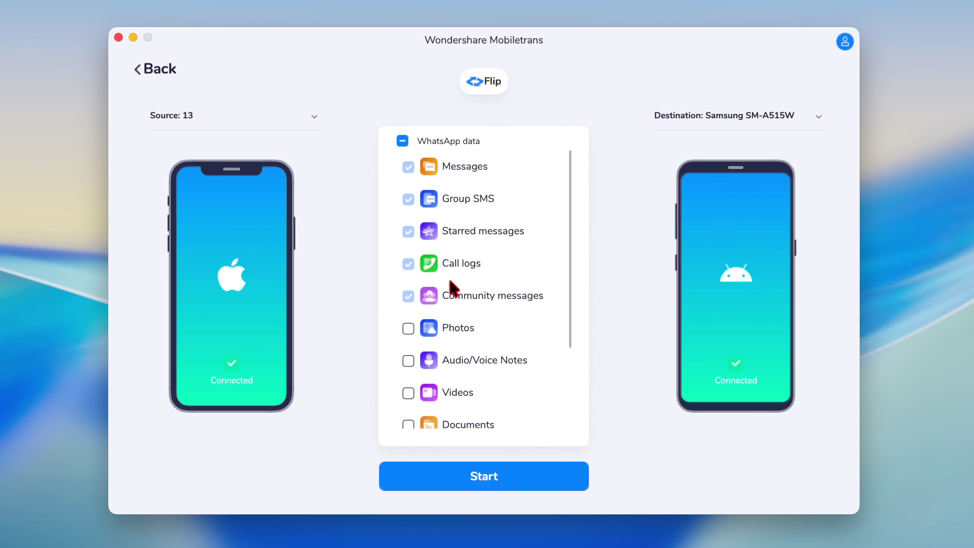
scroll(453, 285, down, 3)
scroll(454, 289, up, 3)
Include Photos, Sticker, Documents and Others in the transfer, then start it
click(408, 328)
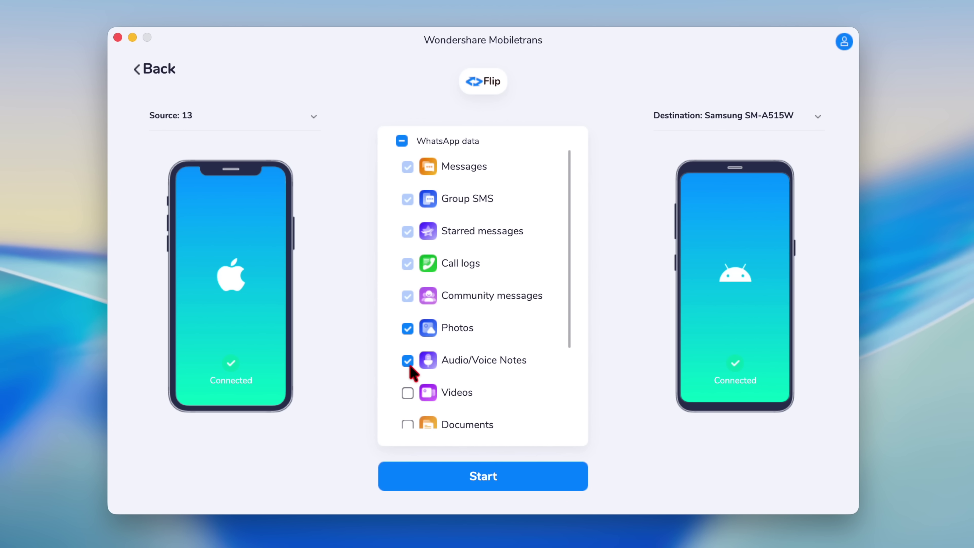
scroll(411, 371, down, 3)
click(407, 344)
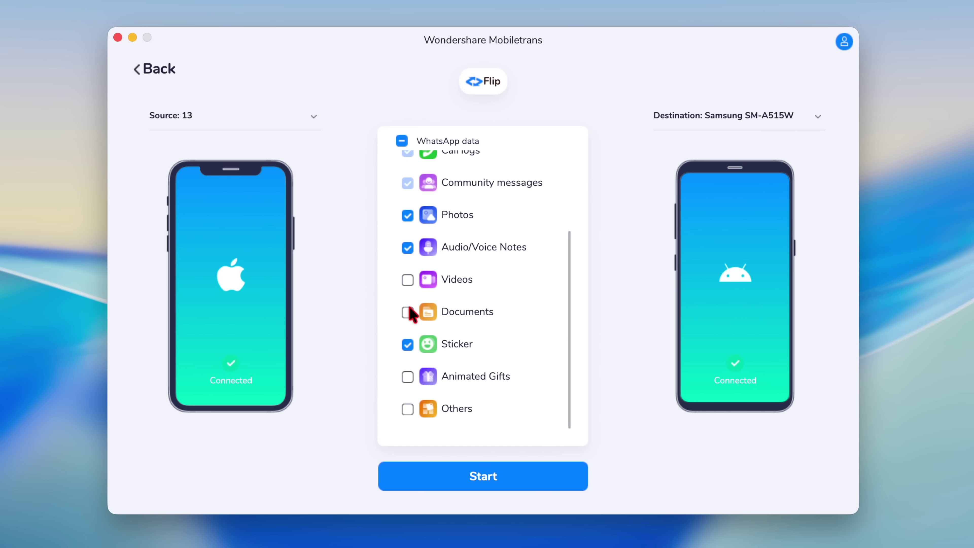
click(407, 312)
click(407, 410)
scroll(474, 407, up, 3)
scroll(474, 407, down, 3)
scroll(475, 407, up, 3)
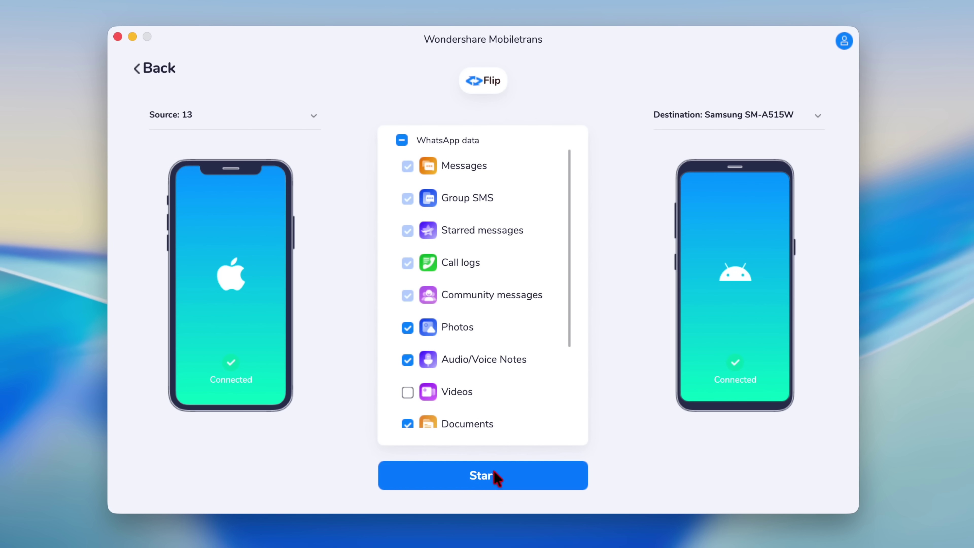
click(493, 482)
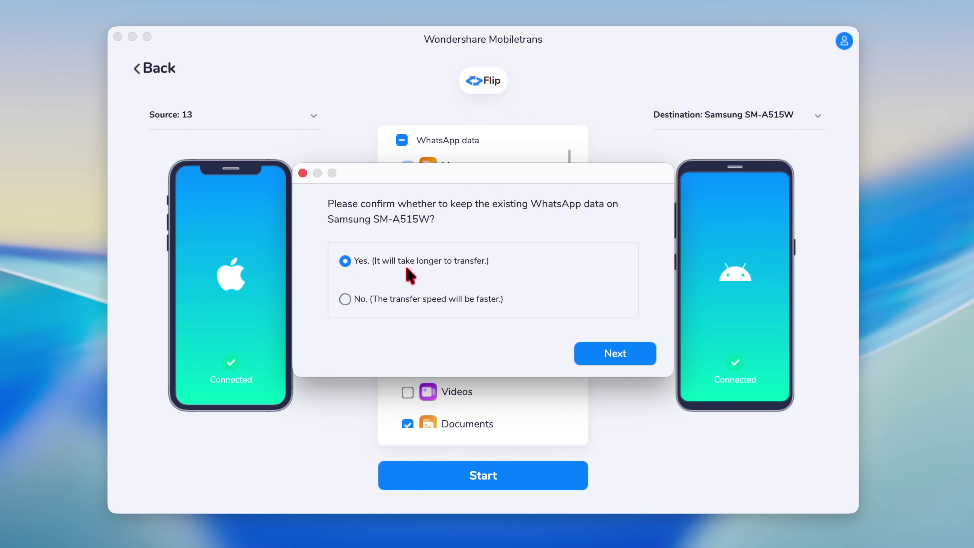
Choose No to discard the Samsung's existing WhatsApp data and proceed
click(349, 303)
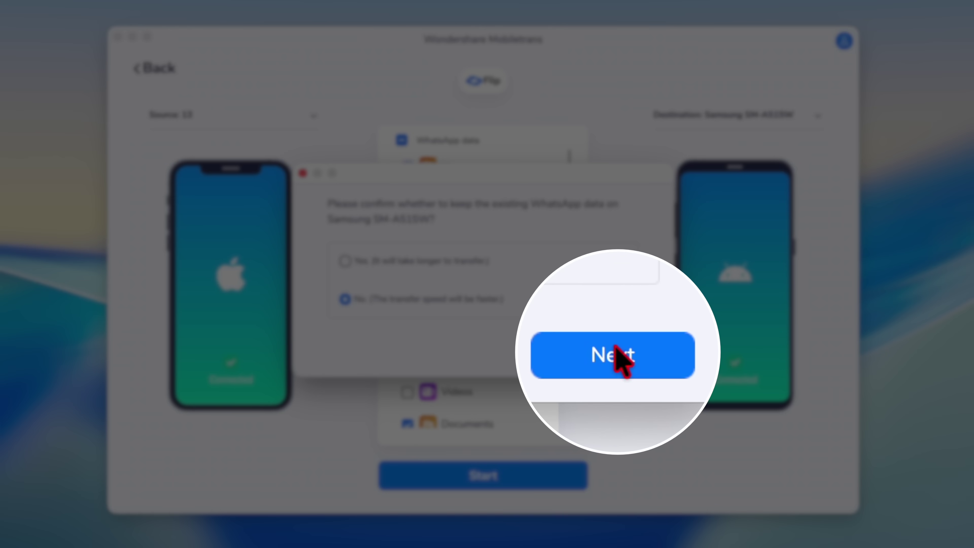
click(619, 355)
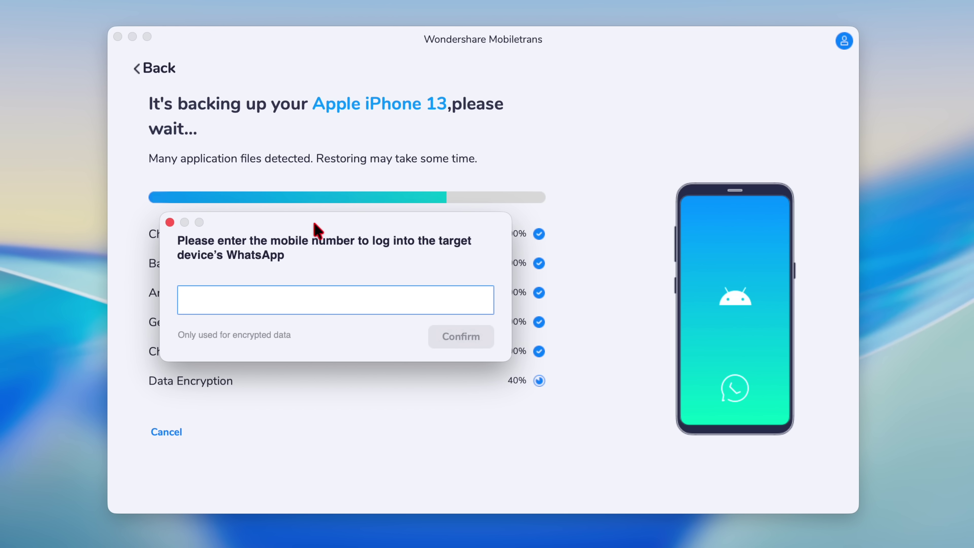
Paste and submit the target WhatsApp phone number, then dismiss the same-number warning
drag(316, 227, 328, 227)
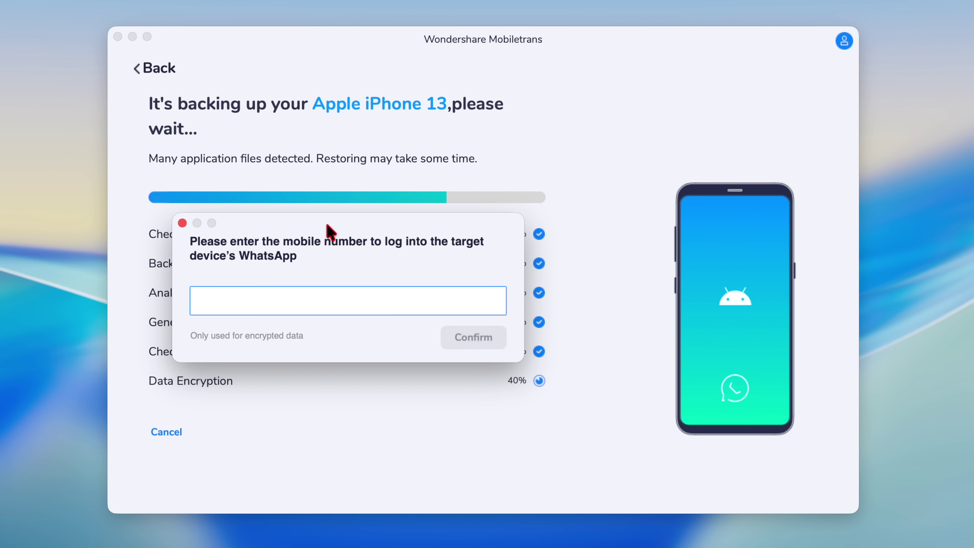
key(super+v)
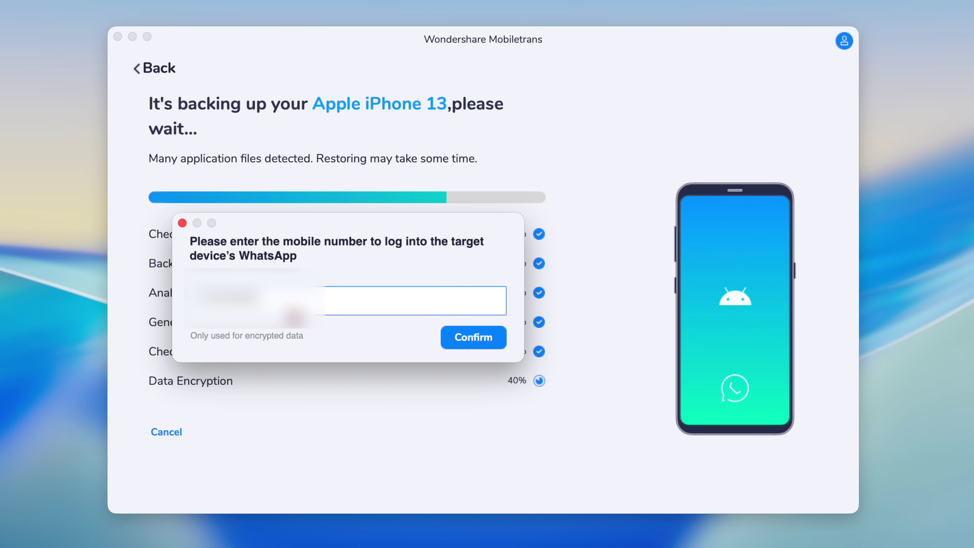
click(497, 343)
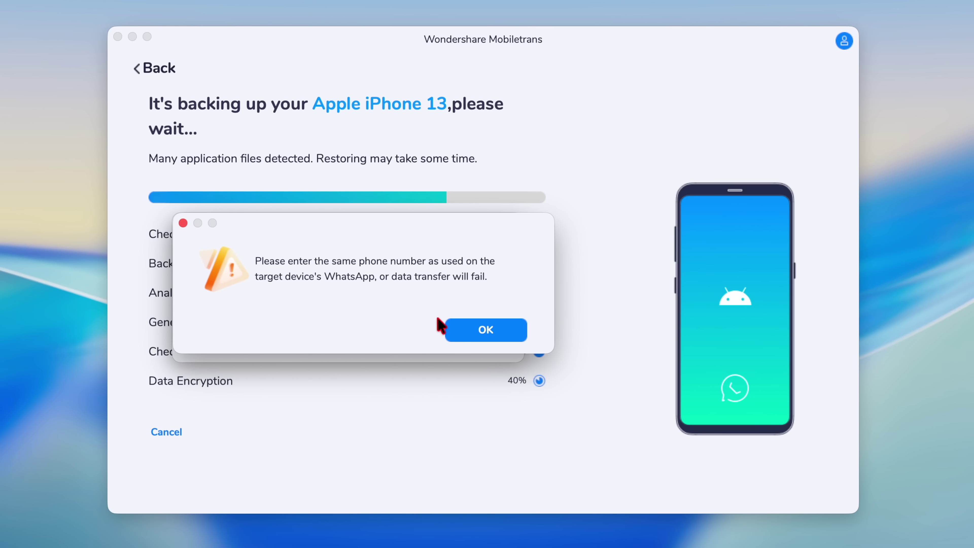
click(468, 331)
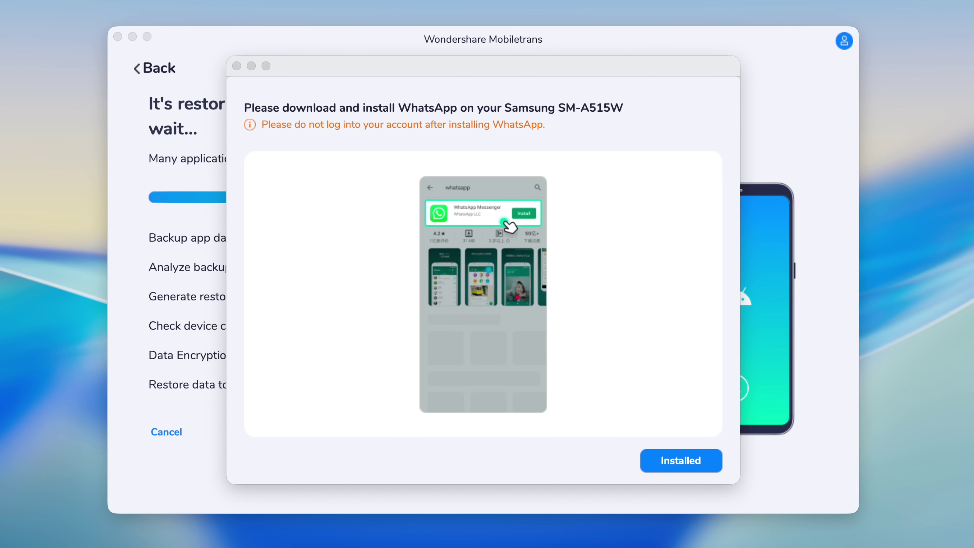
Confirm WhatsApp is installed on the Samsung, then open it from the Play Store
click(683, 466)
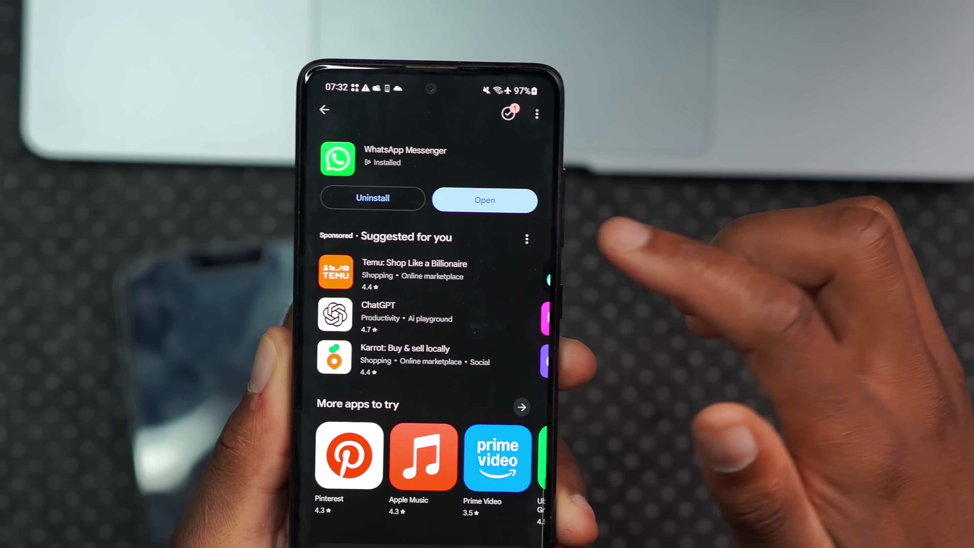
click(485, 200)
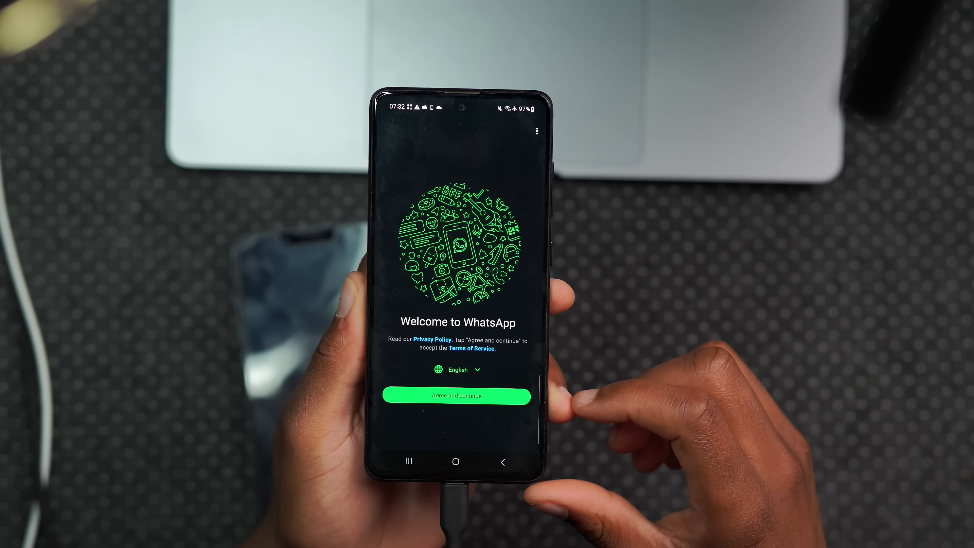
Accept WhatsApp's terms, pick Canada and confirm the phone number on the Samsung
click(510, 397)
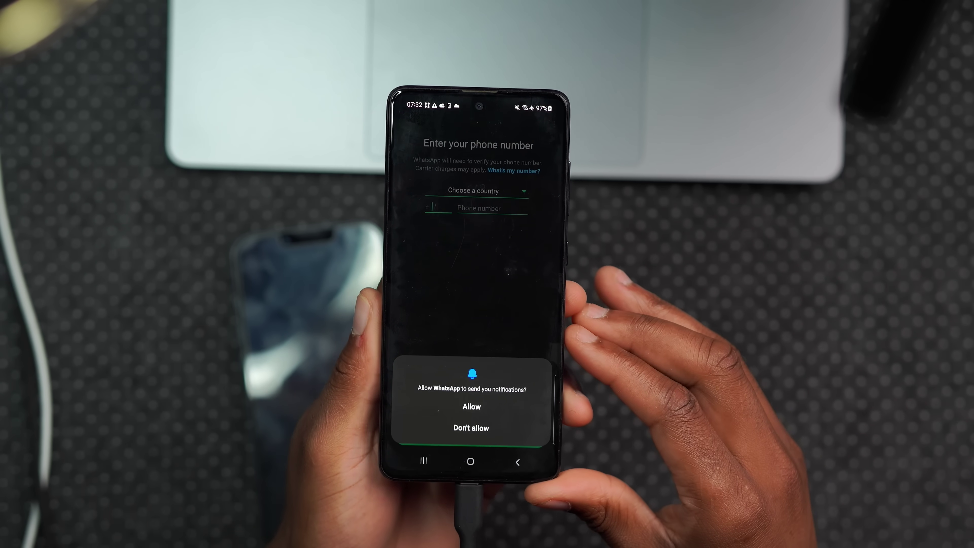
click(471, 405)
click(474, 189)
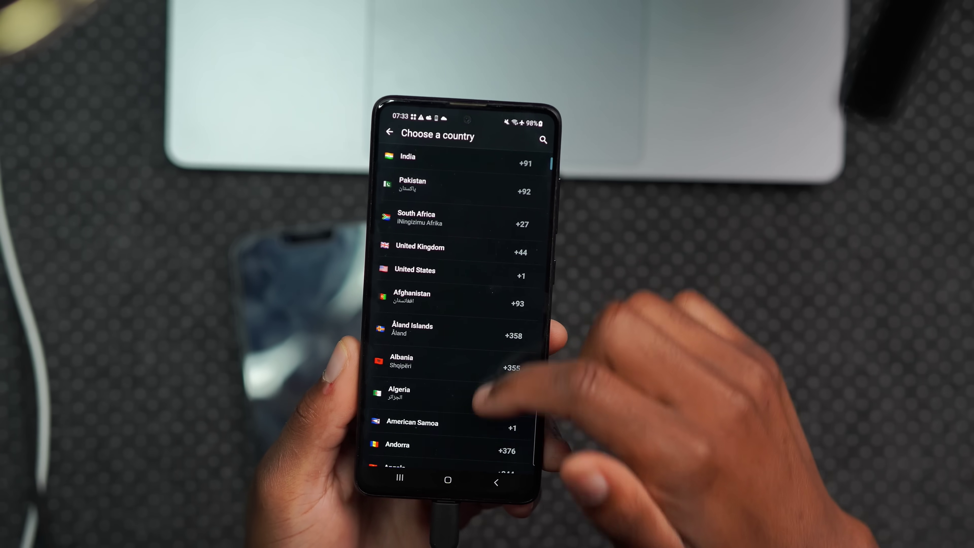
scroll(481, 369, down, 10)
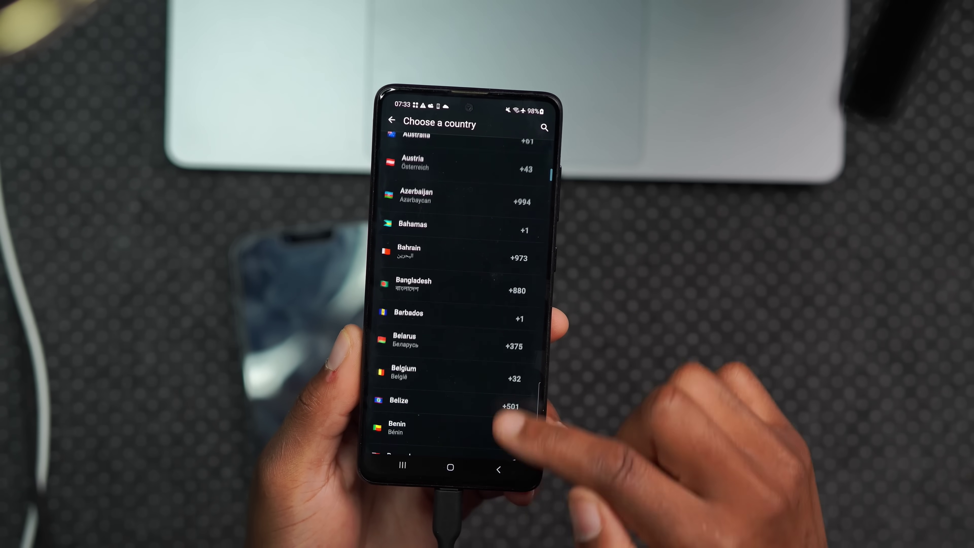
click(497, 470)
click(470, 221)
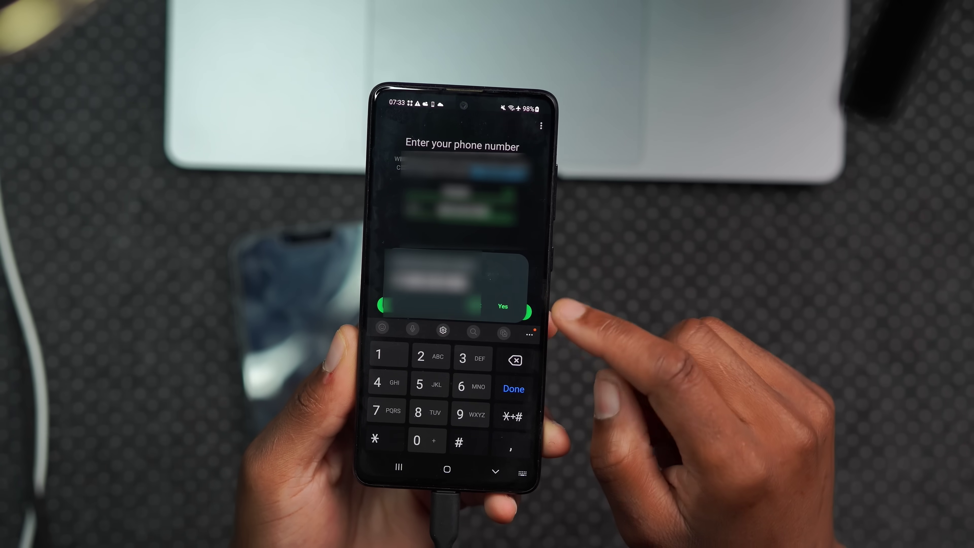
click(506, 306)
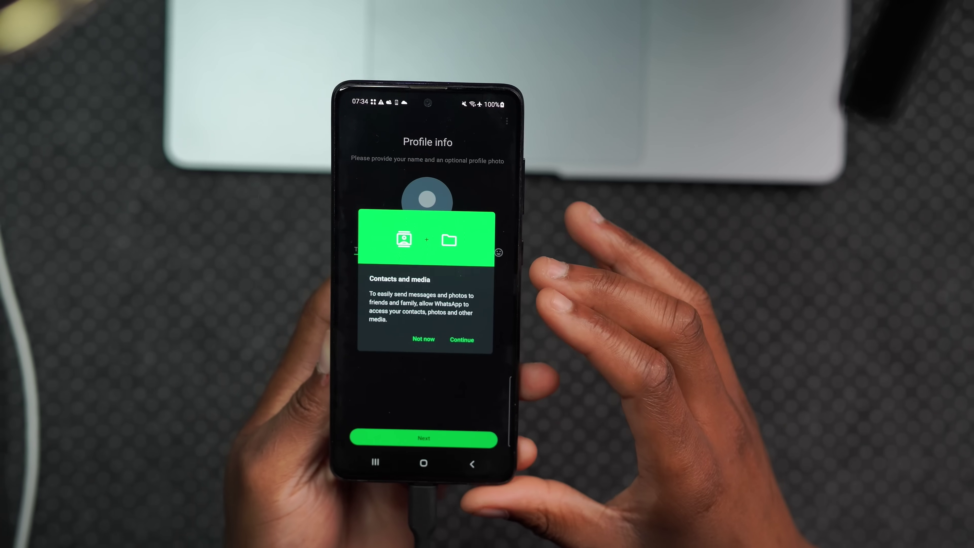
Allow contacts and media access, then restore the backed-up chats
click(430, 398)
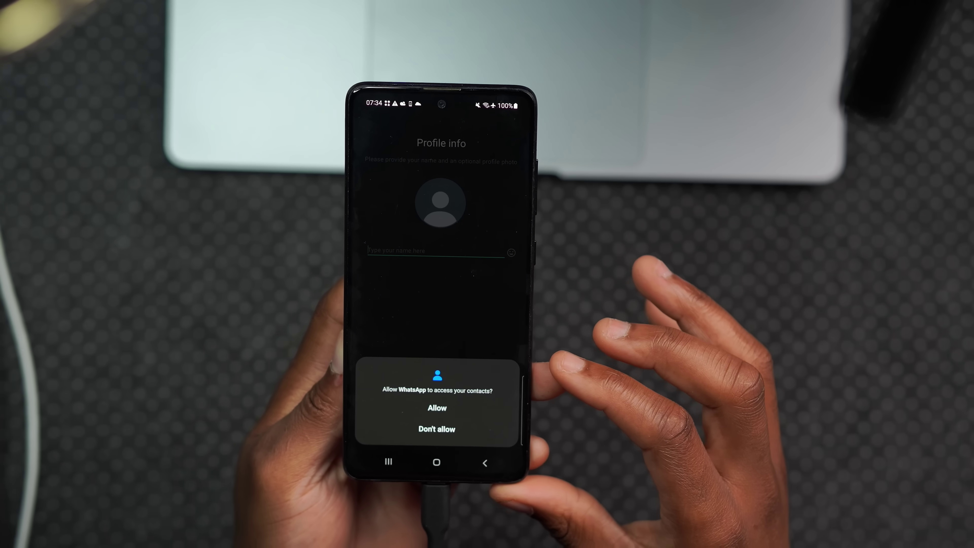
click(437, 405)
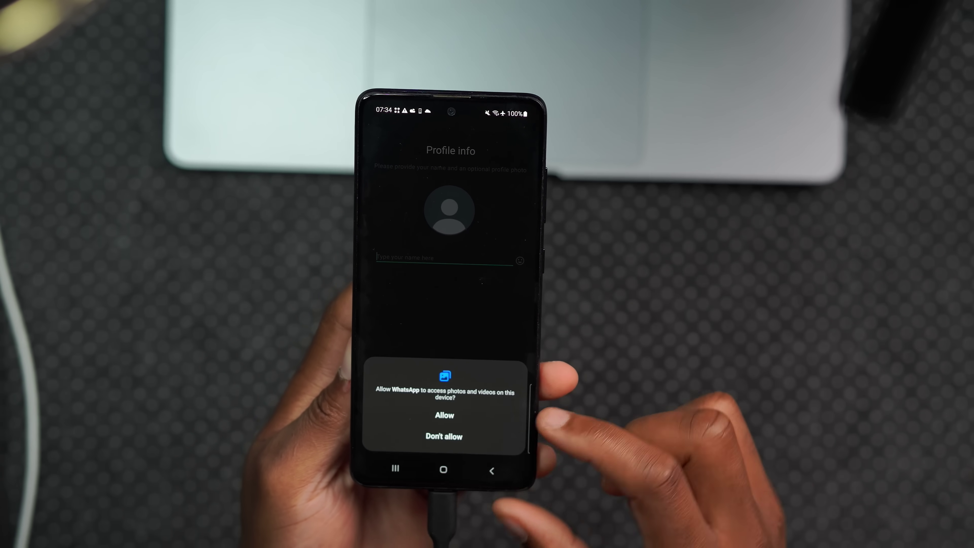
click(448, 411)
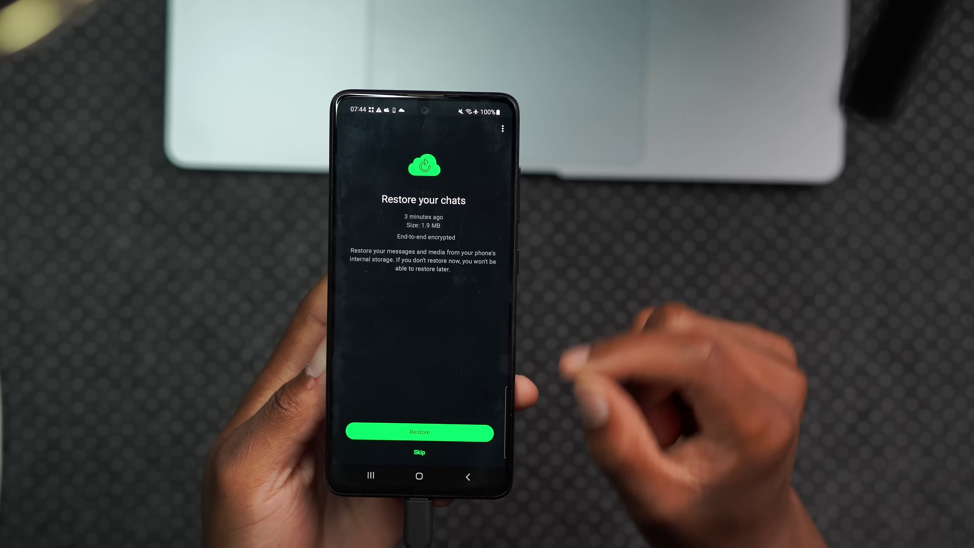
click(475, 432)
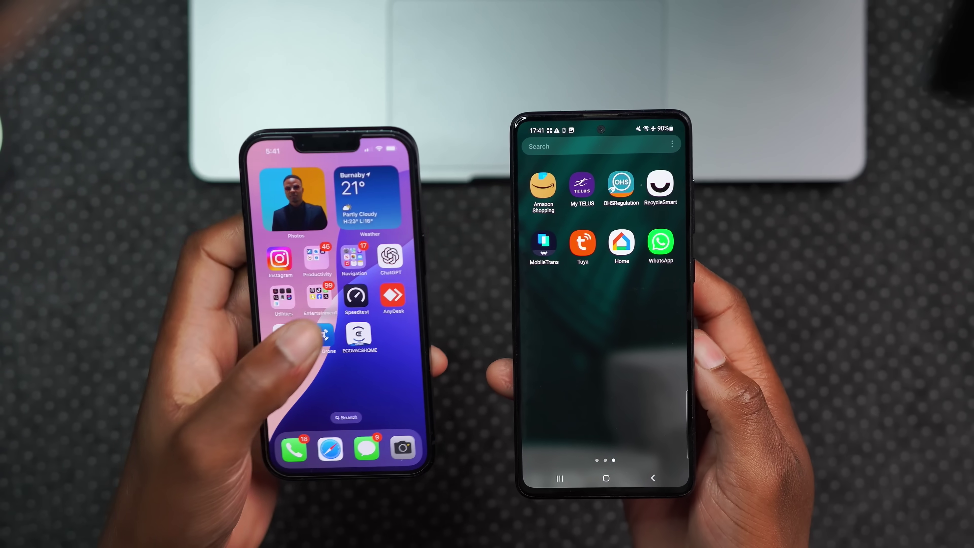
Open WhatsApp on both phones and scroll through the restored My Personal Number chat on the Samsung
click(308, 294)
click(322, 283)
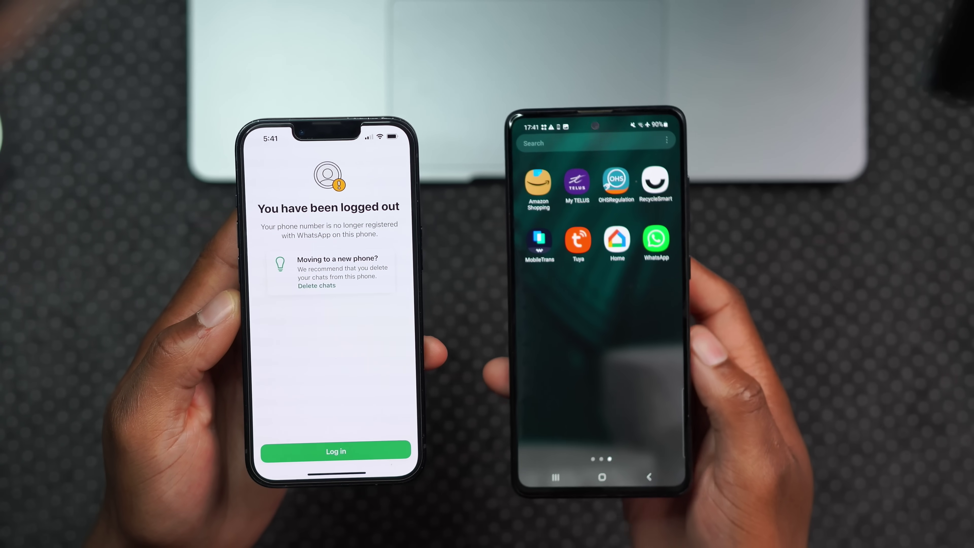
click(651, 237)
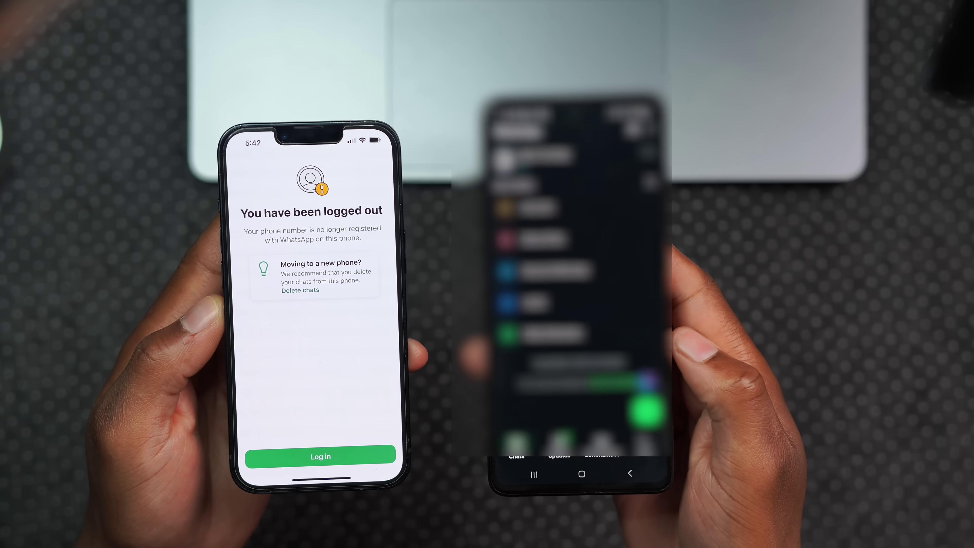
scroll(571, 268, up, 2)
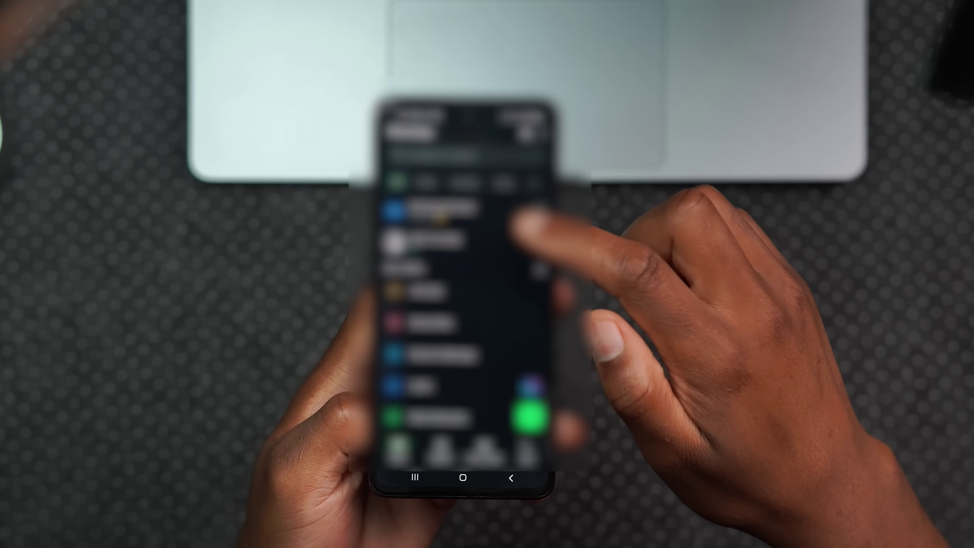
click(514, 215)
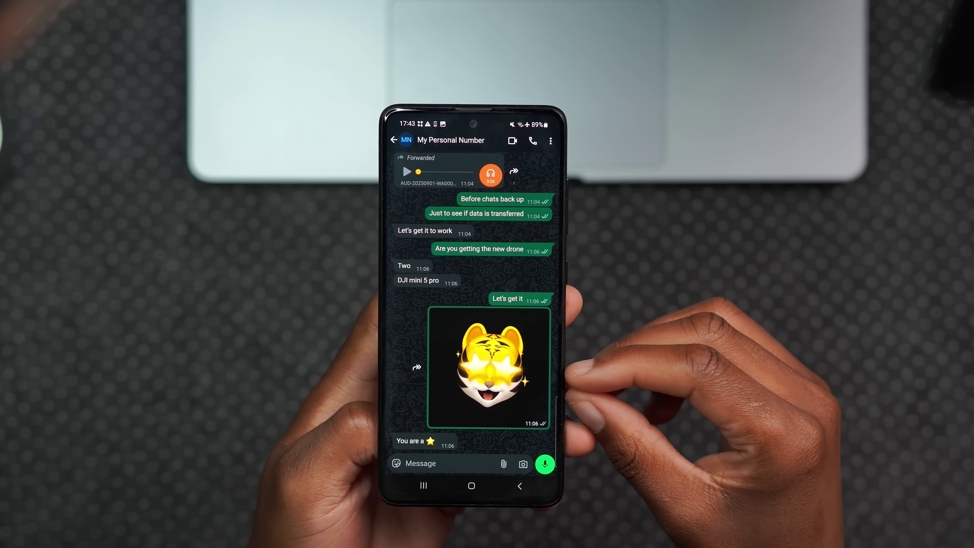
scroll(510, 307, up, 5)
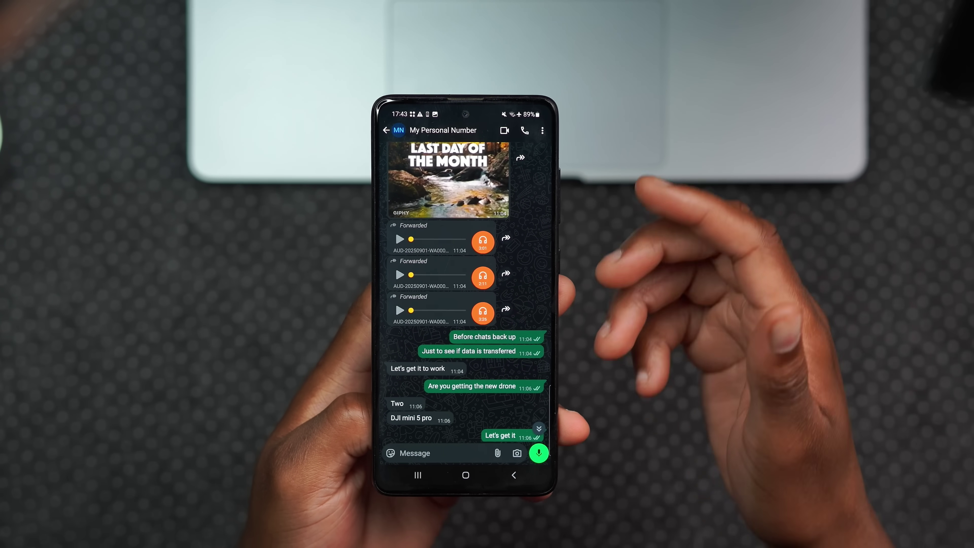
scroll(502, 323, up, 2)
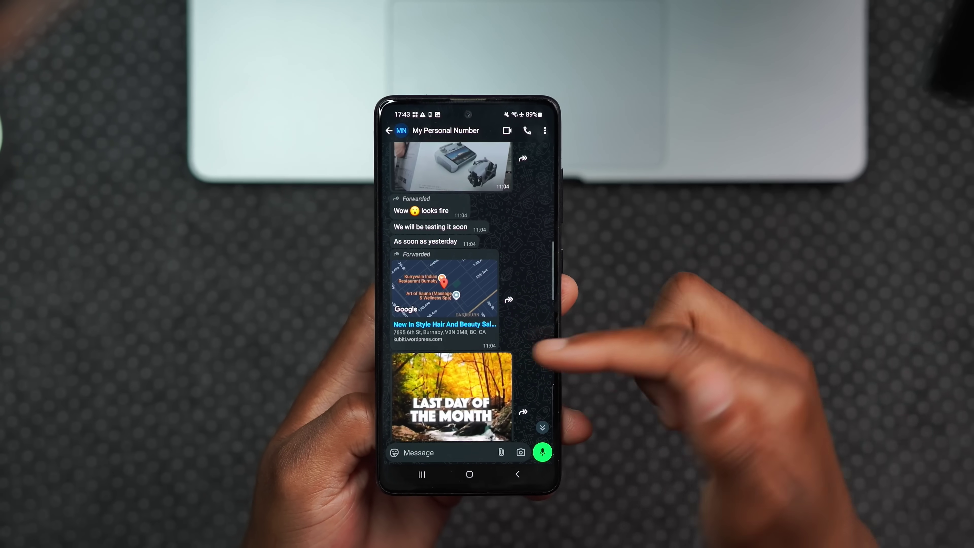